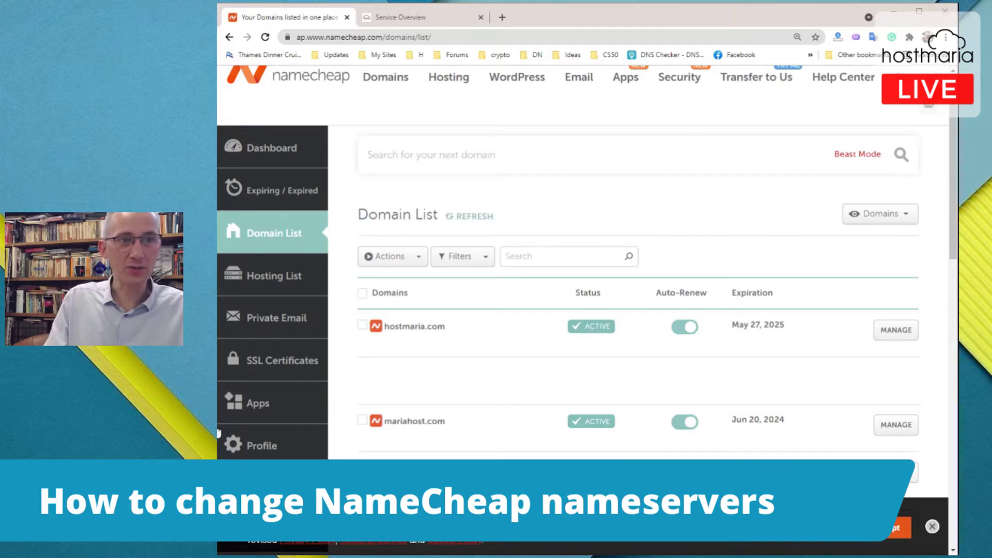
Load mariahost.com in a new third tab, then return to the Namecheap domain list.
key("ctrl+t")
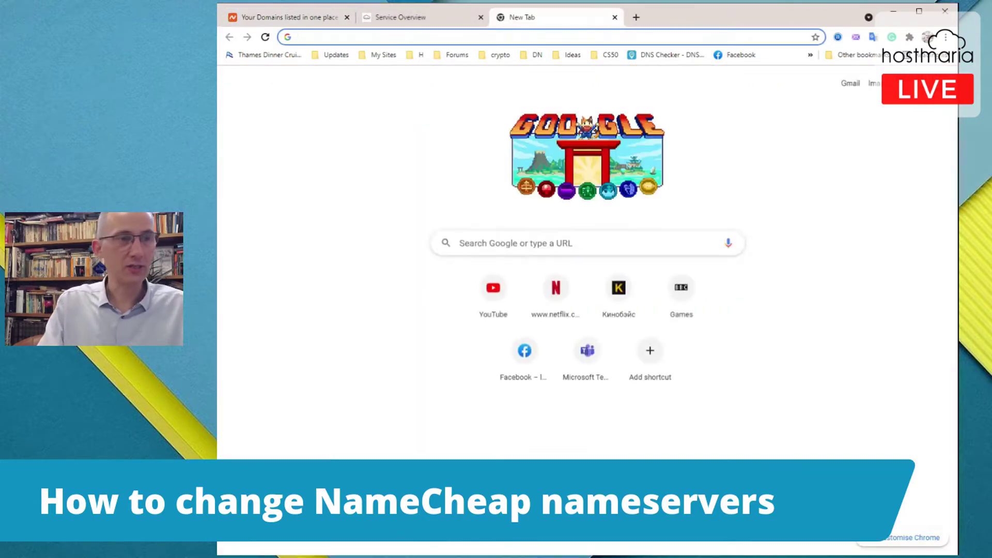
type("mariahost.com")
key("Return")
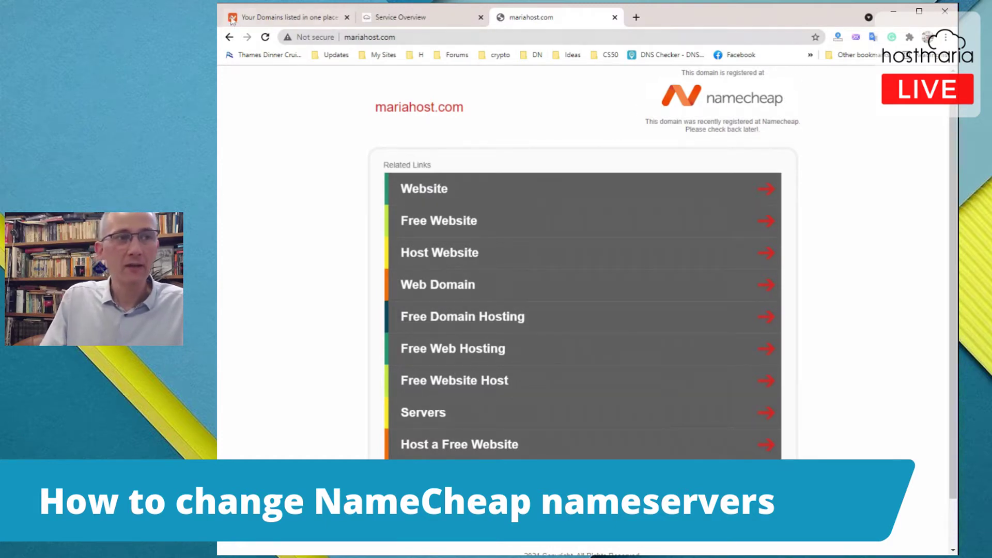
left_click(274, 19)
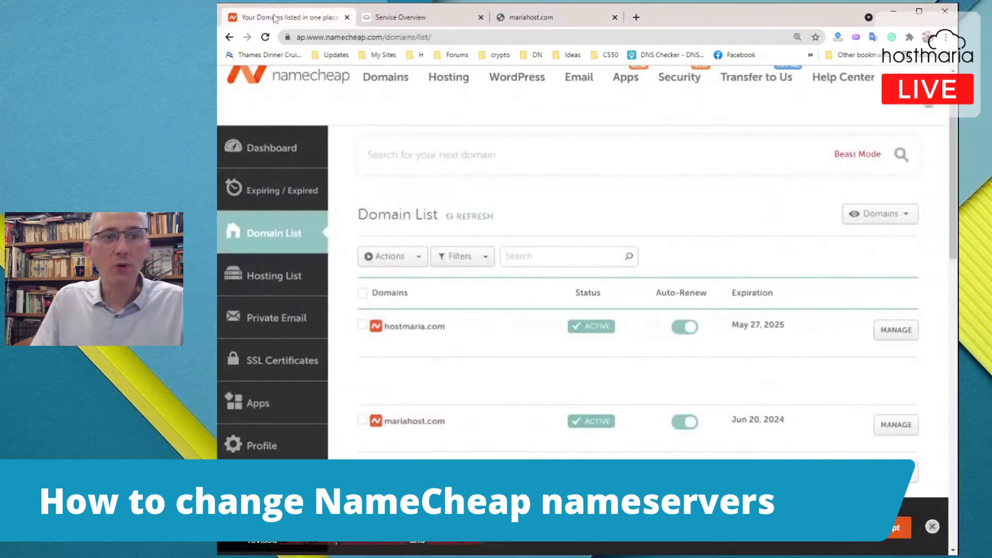
left_click(418, 19)
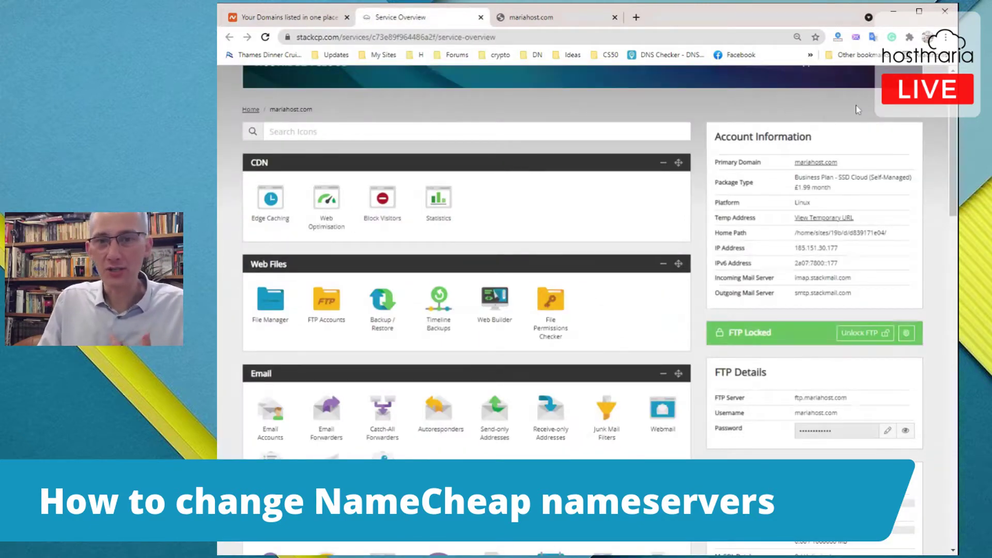
scroll(693, 110, "up", 1)
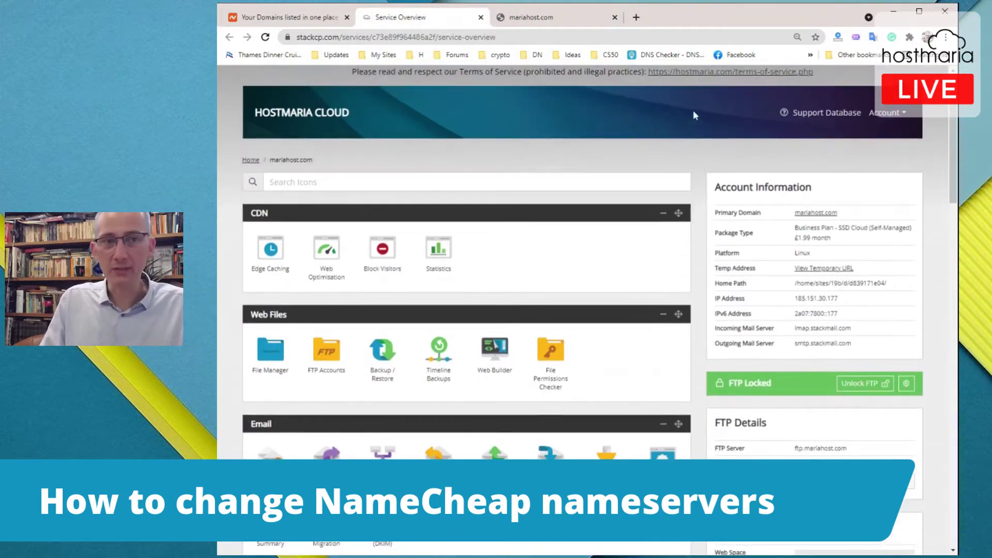
scroll(695, 113, "down", 1)
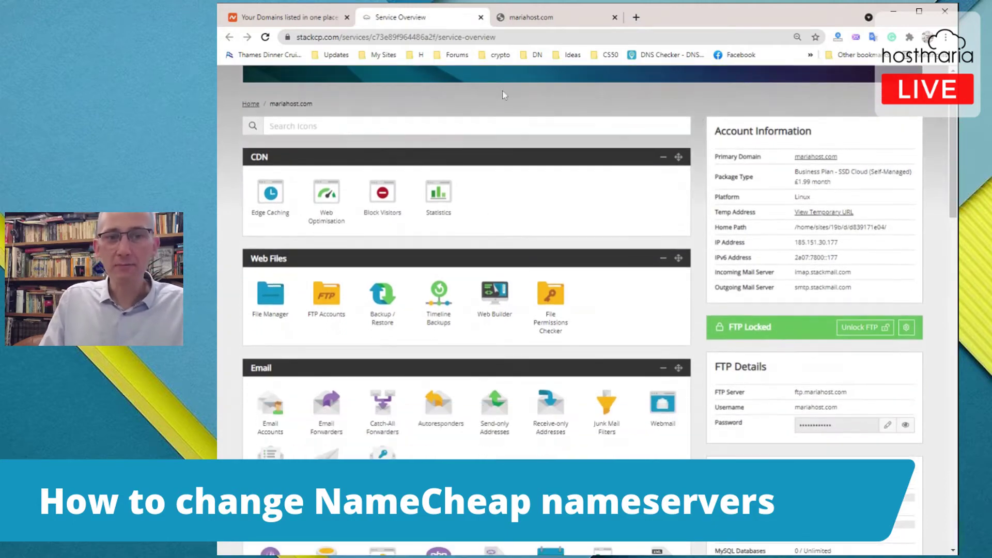
scroll(697, 145, "down", 7)
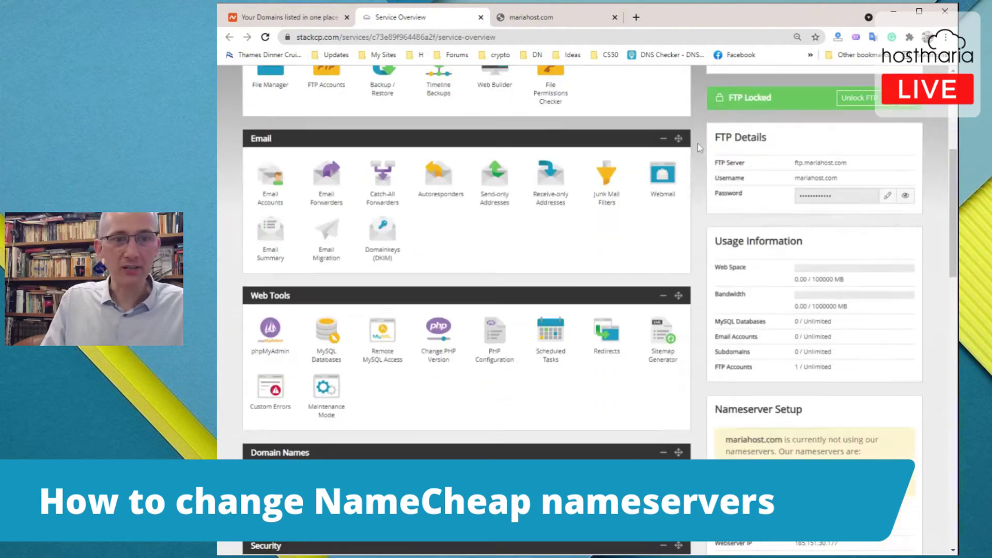
scroll(697, 147, "down", 2)
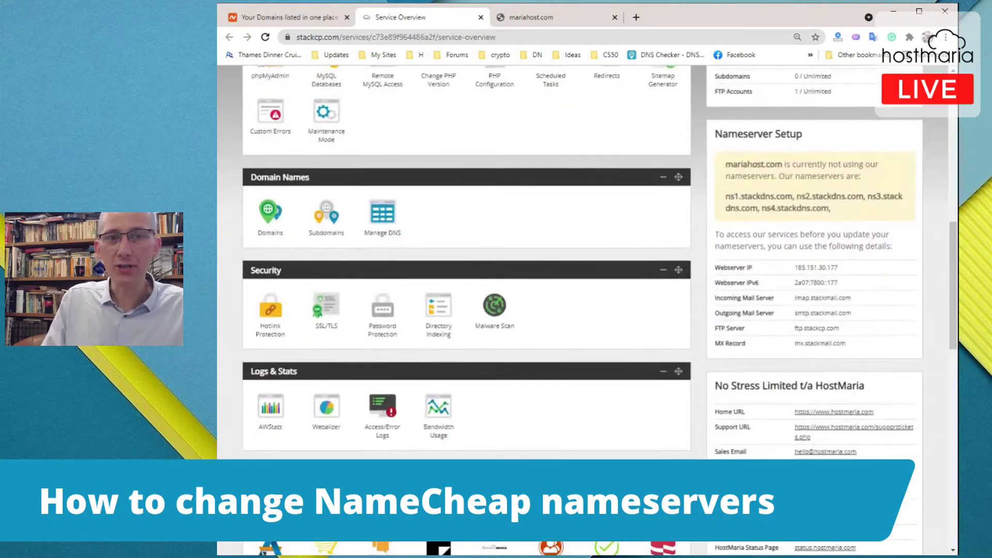
left_click_drag(714, 133, 889, 211)
left_click(861, 209)
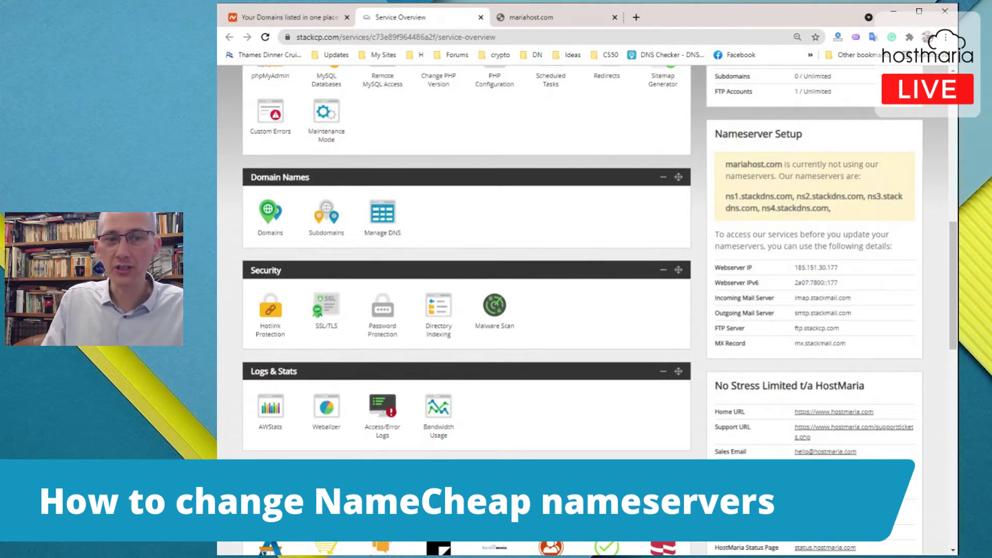
left_click_drag(726, 164, 764, 165)
left_click(764, 164)
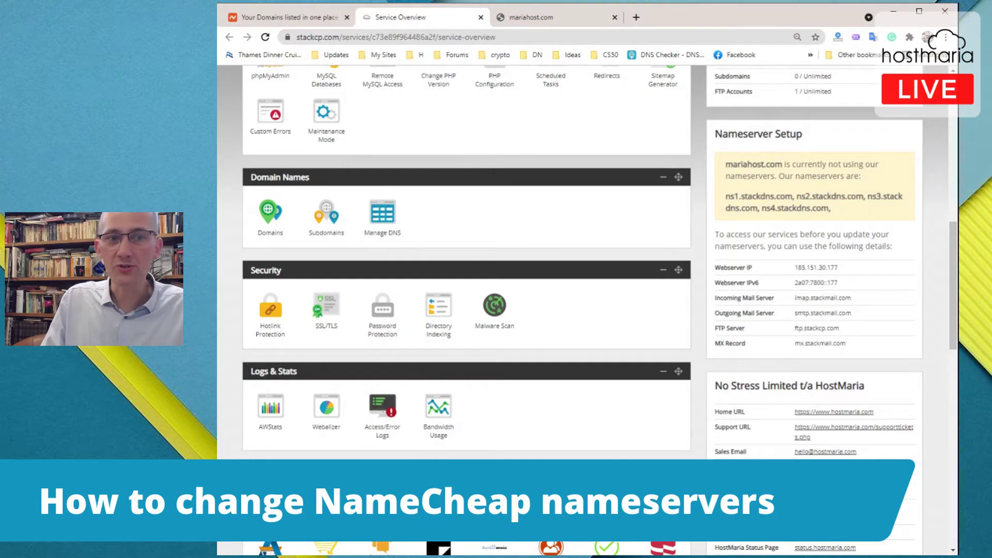
triple_click(794, 173)
left_click(806, 191)
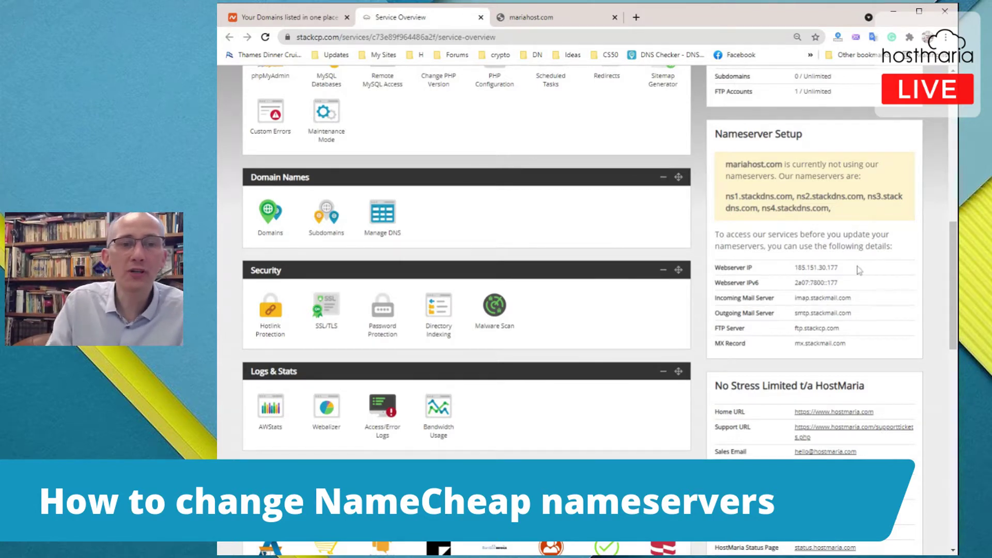
scroll(876, 225, "up", 5)
scroll(875, 225, "up", 4)
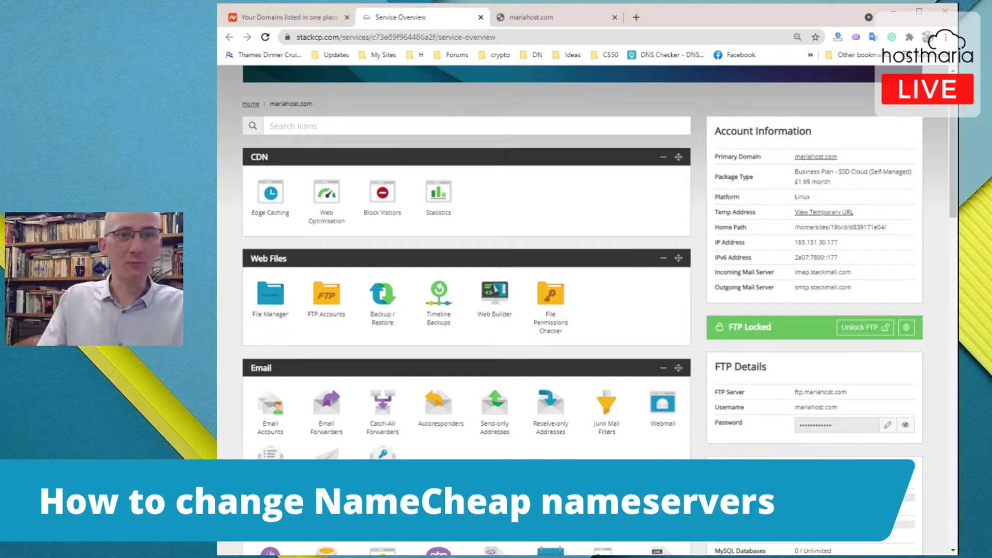
left_click(280, 17)
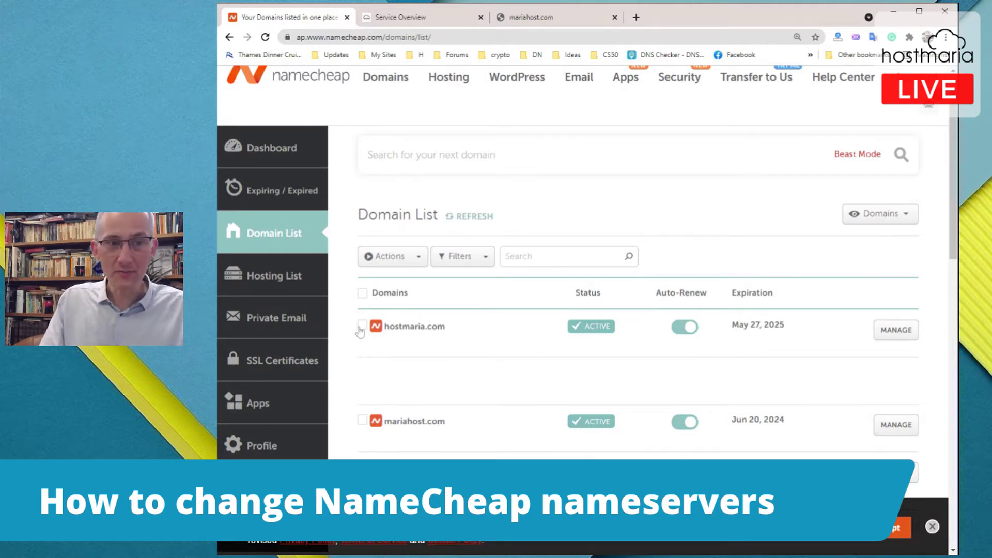
Open mariahost.com's management page and scroll to its Namecheap BasicDNS nameserver setting.
left_click(891, 429)
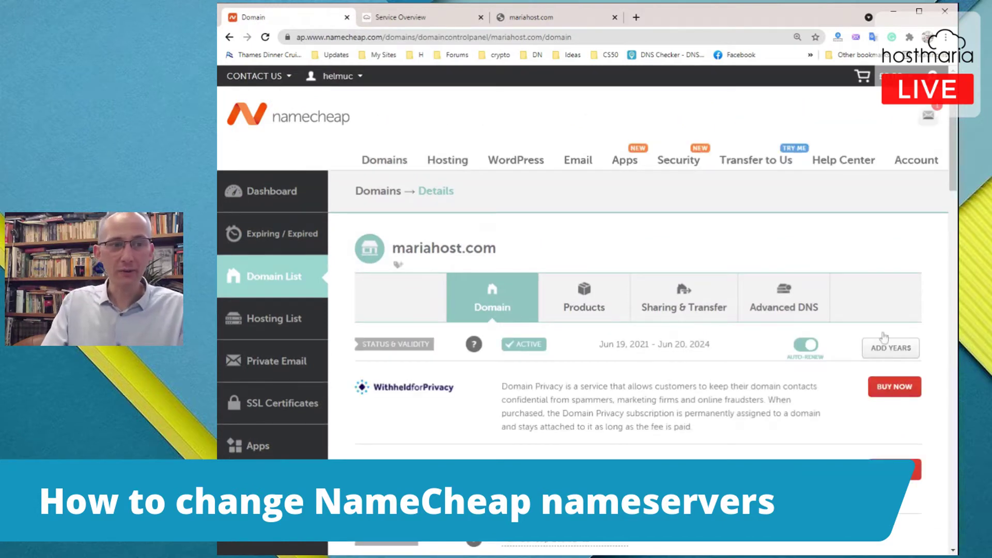
scroll(884, 296, "down", 1)
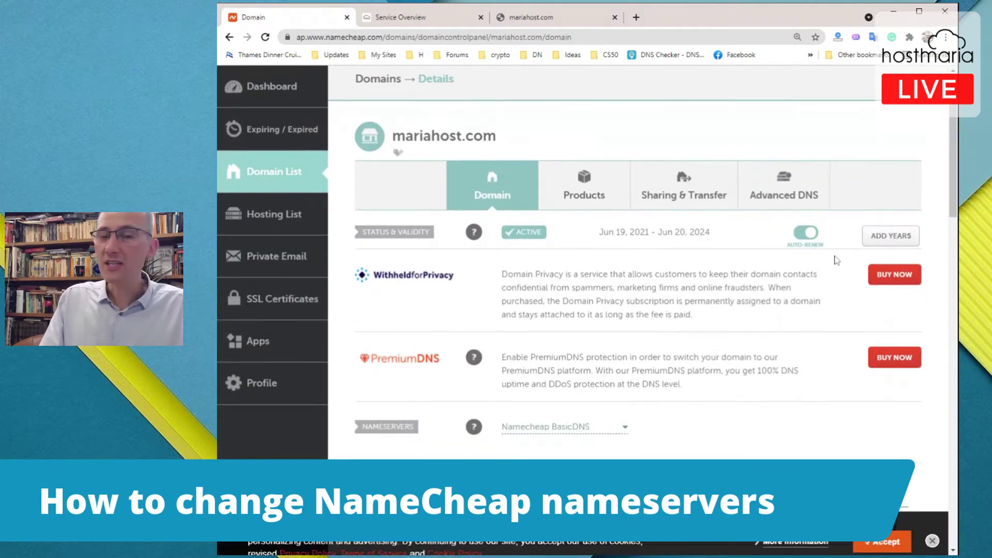
scroll(847, 243, "down", 4)
scroll(837, 208, "down", 1)
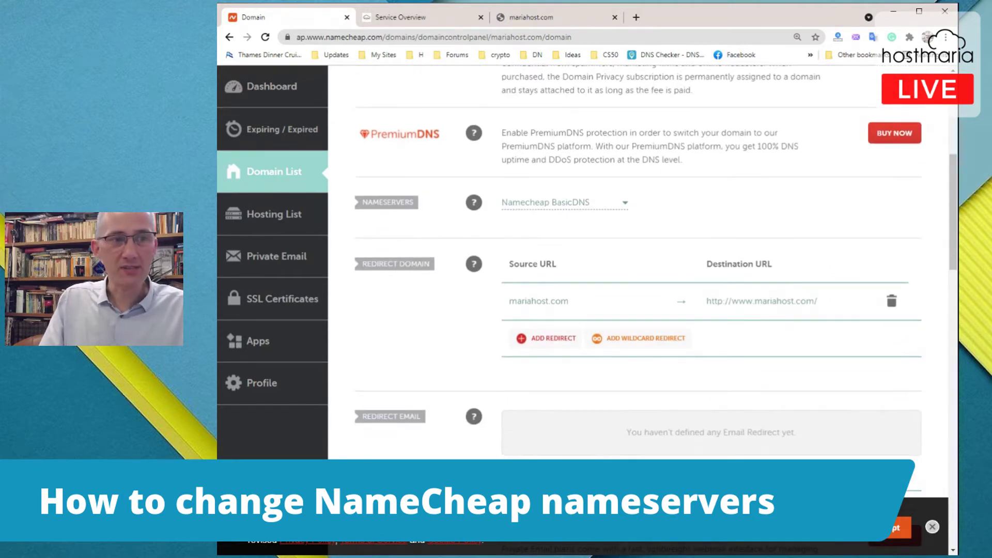
Switch mariahost.com to Custom DNS and add third and fourth nameserver fields.
left_click(623, 203)
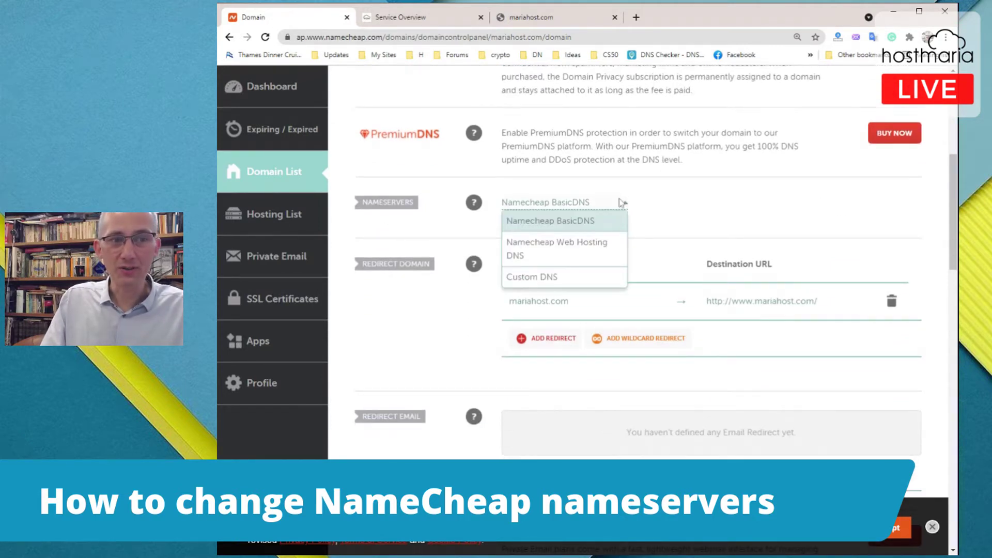
left_click(564, 279)
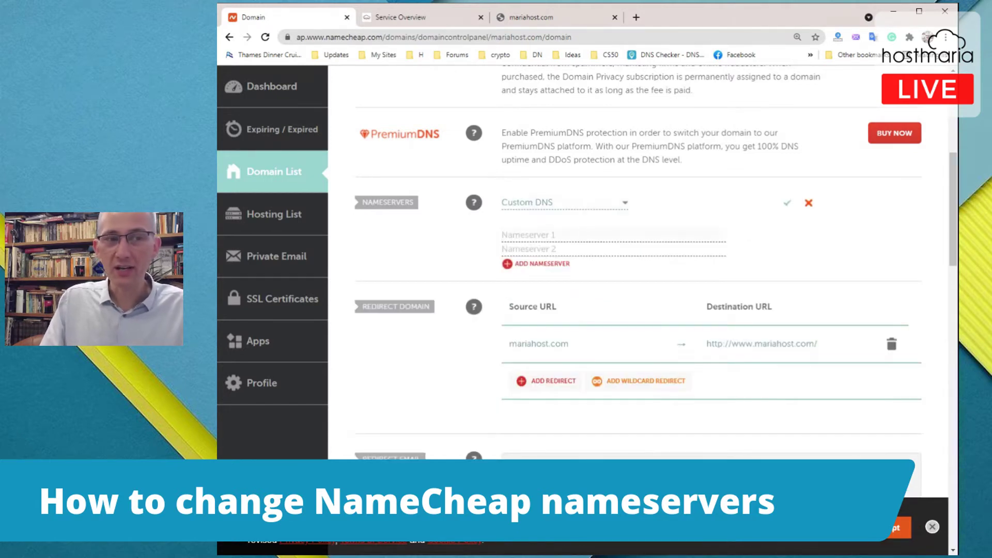
left_click(512, 265)
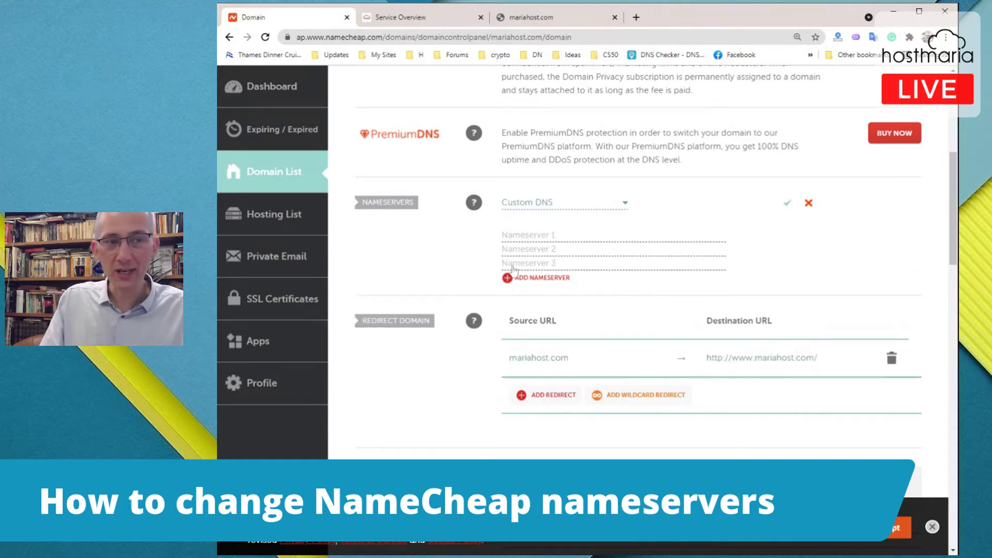
left_click(514, 278)
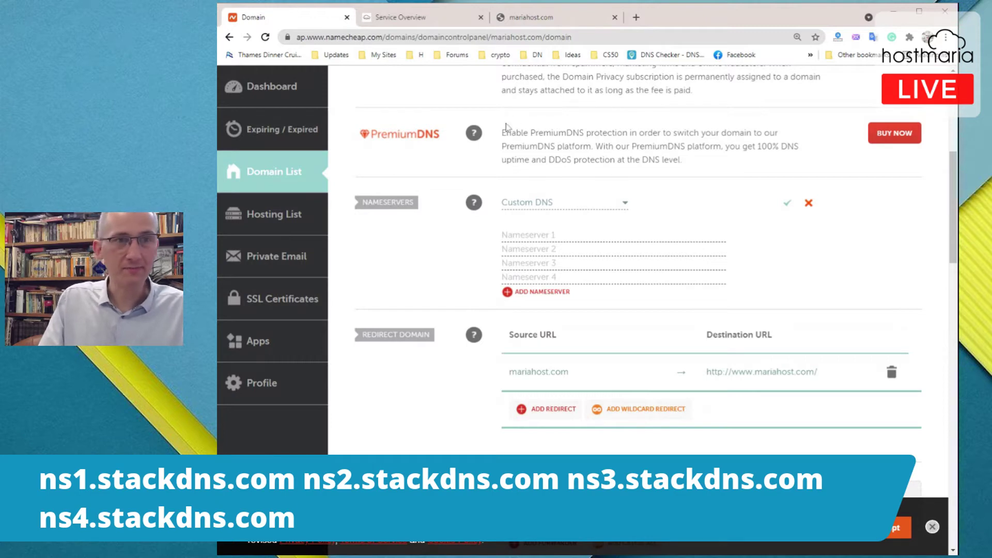
Fill Nameserver 1 with ns1.stackdns.com and Nameserver 2 with ns2.stackdns.com.
left_click(556, 230)
type("ns1.stackdns.com")
key("Tab")
type("ns1.stackdns.com")
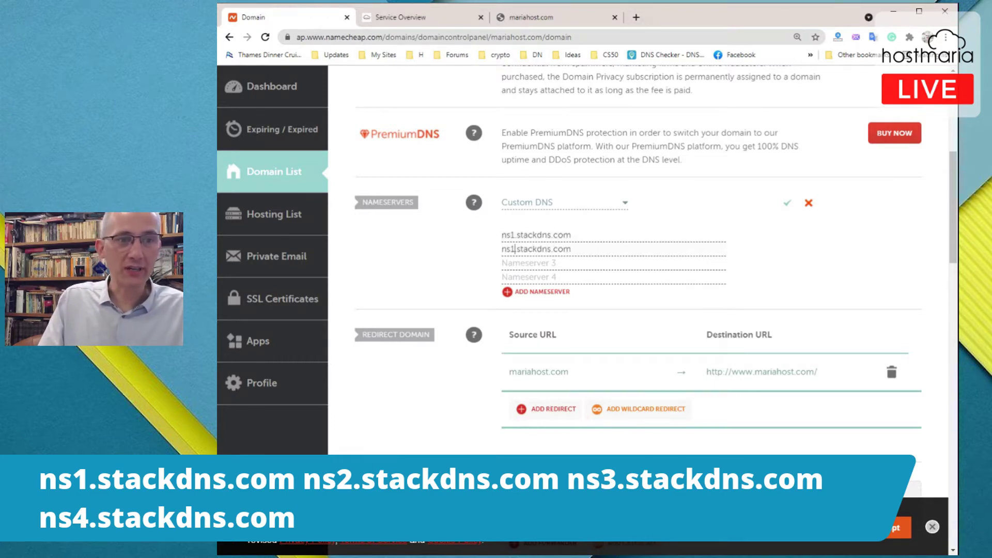
left_click(514, 248)
key("BackSpace")
type("2")
Enter ns3.stackdns.com and ns4.stackdns.com in the remaining fields and save the nameservers.
key("Tab")
type("ns1.stackdns.com")
left_click_drag(516, 263, 511, 263)
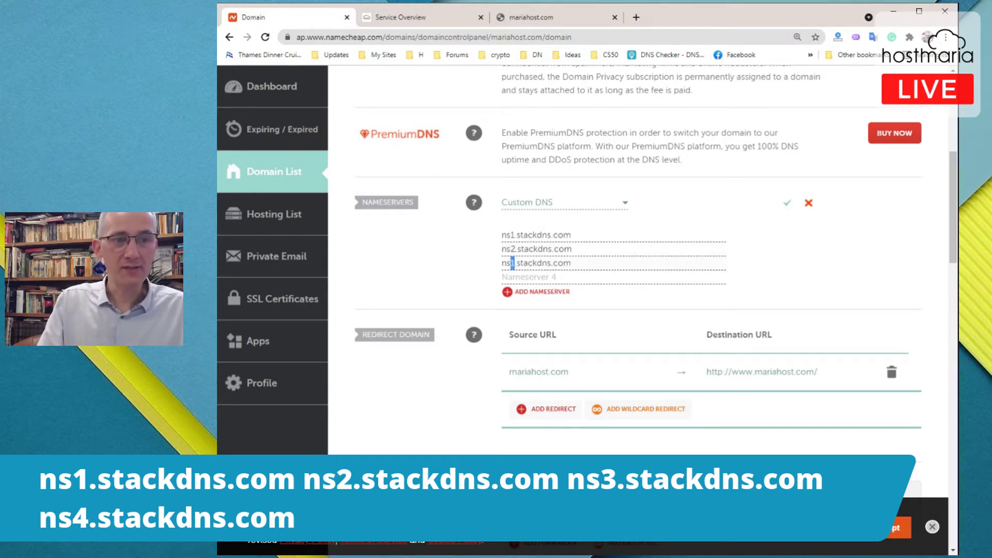
type("3")
key("Tab")
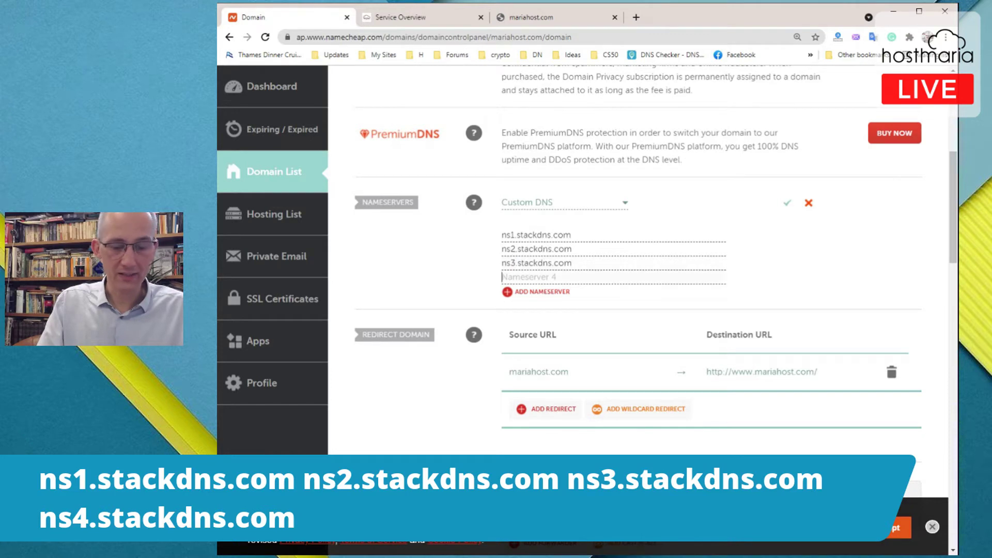
type("ns1.stackdns.com")
left_click_drag(516, 277, 512, 277)
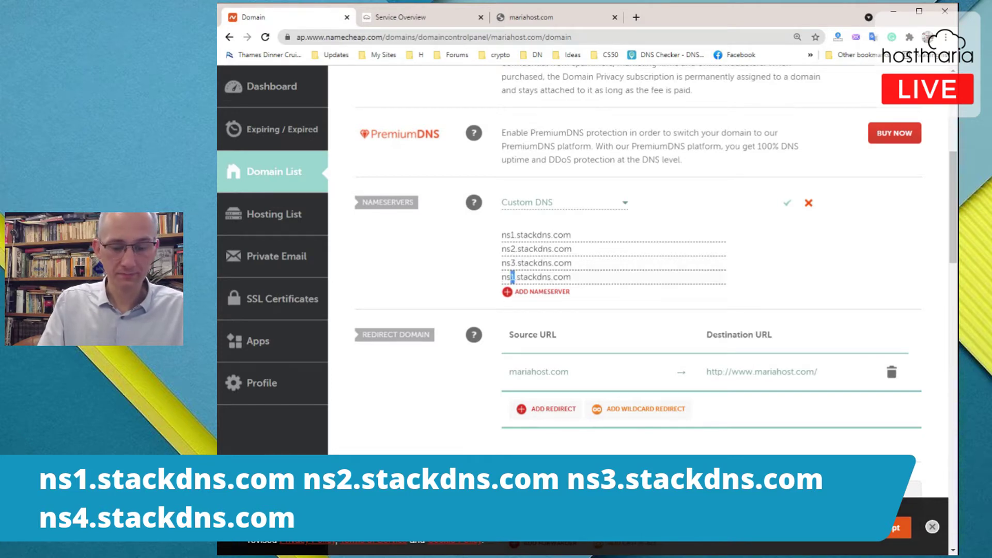
type("4")
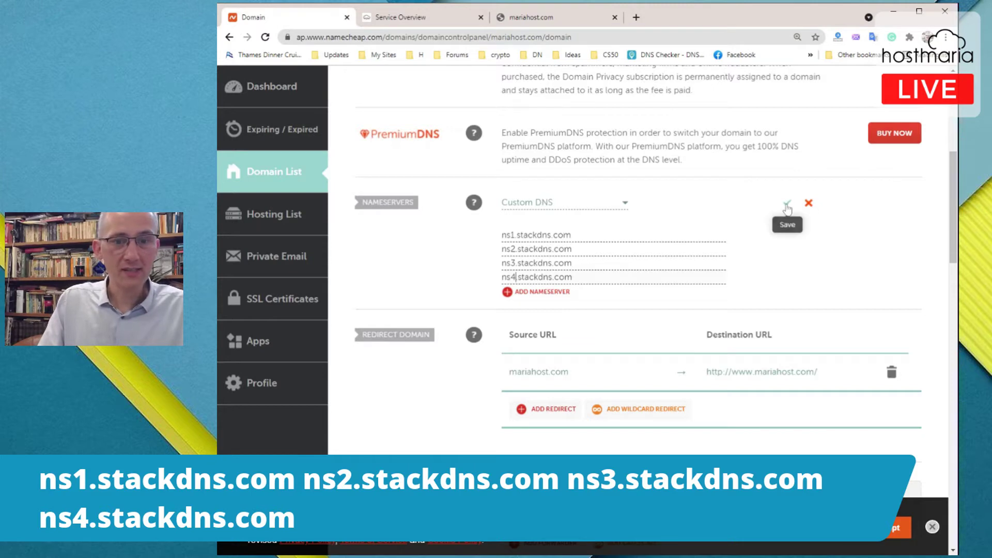
left_click(786, 205)
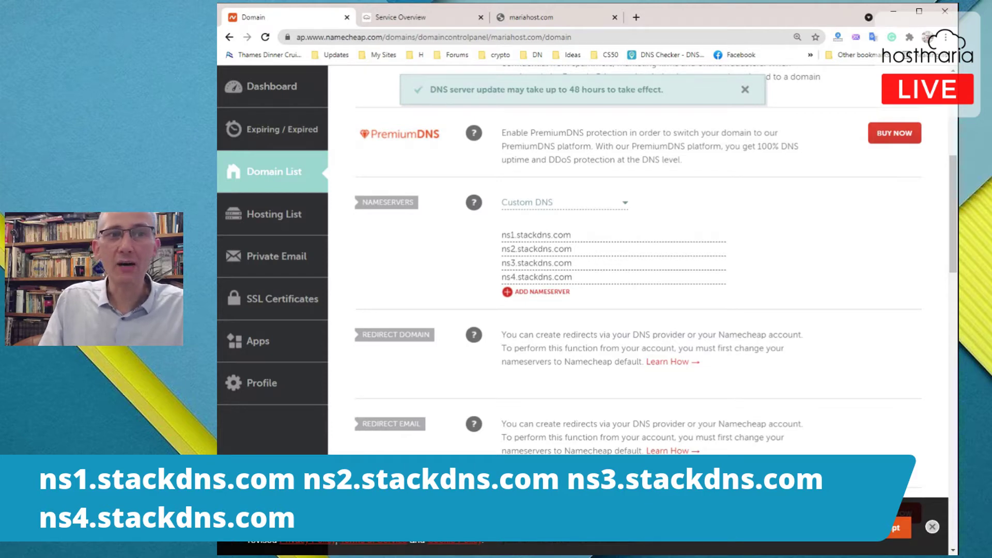
Read the notice that the DNS server update may take up to 48 hours.
left_click_drag(602, 89, 568, 89)
left_click(569, 89)
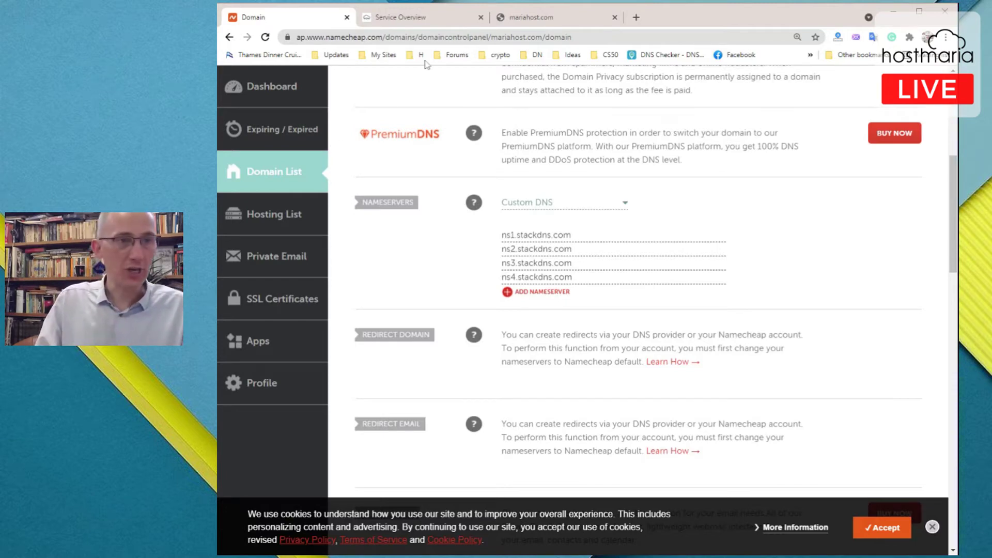
Go to the mariahost.com tab and load DNS Checker from the bookmarks bar.
left_click(566, 19)
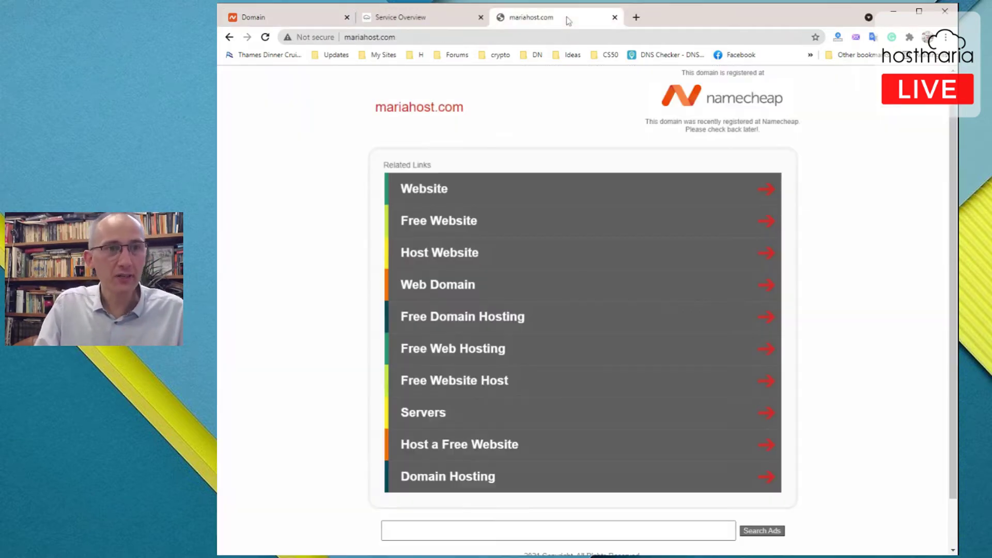
left_click(656, 57)
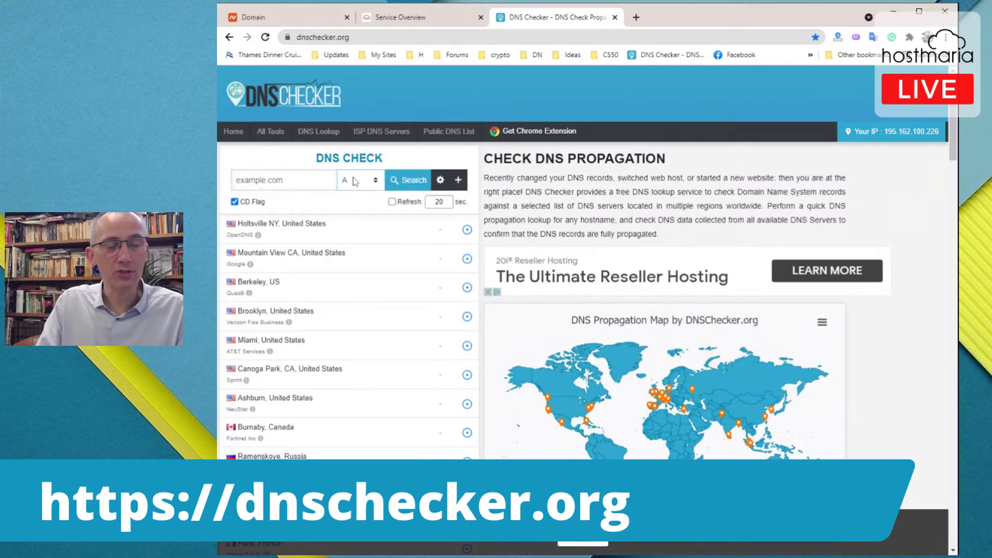
Set DNS Checker's record type to NS and enter mariahost.com as the domain.
key("n")
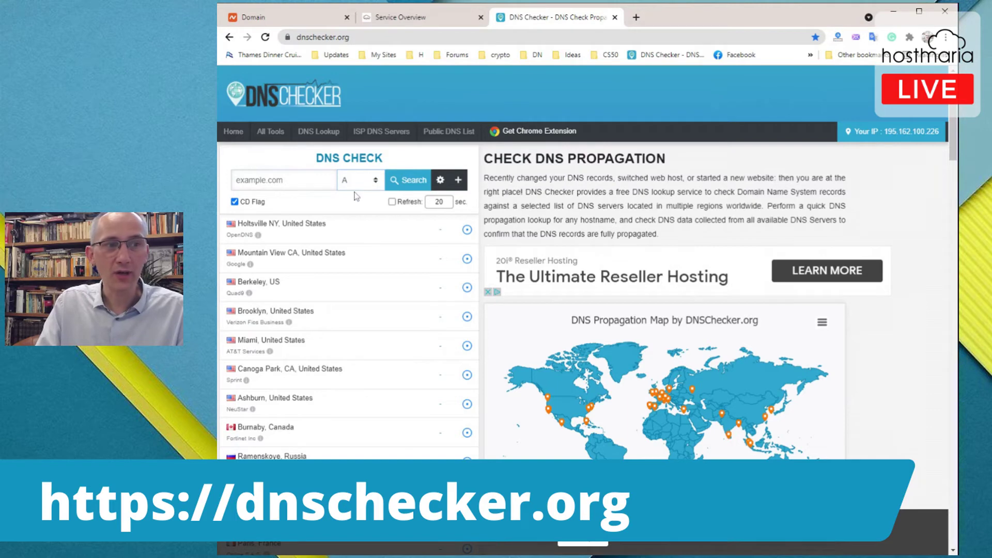
left_click(269, 179)
type("mariahost.com")
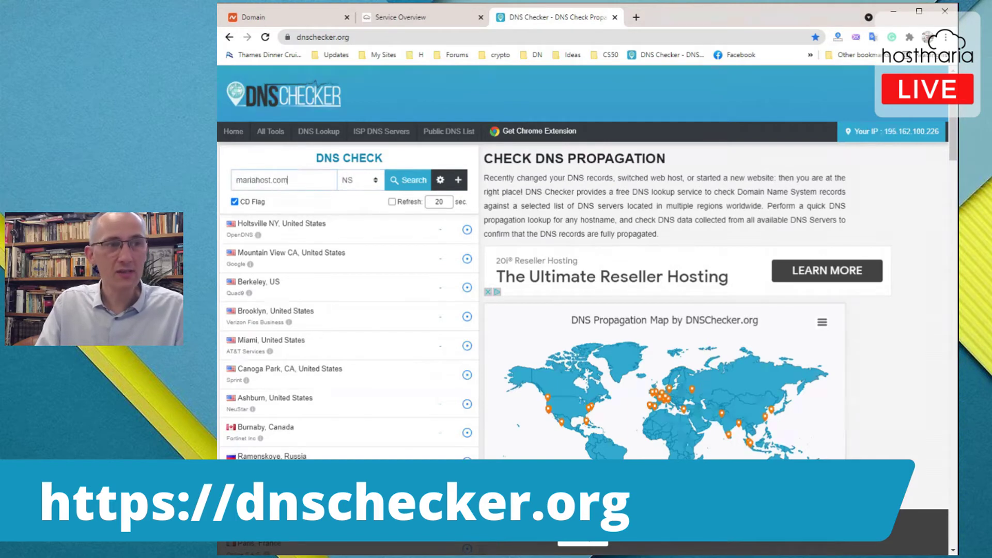
Run the NS lookup for mariahost.com and review the mixed stackdns.com/registrar-servers.com results.
left_click(410, 188)
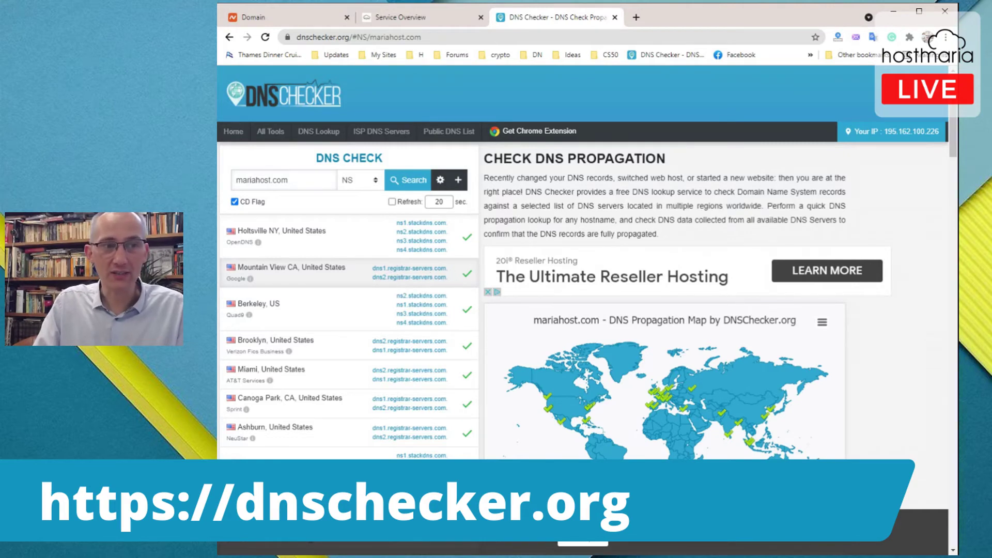
scroll(439, 240, "down", 5)
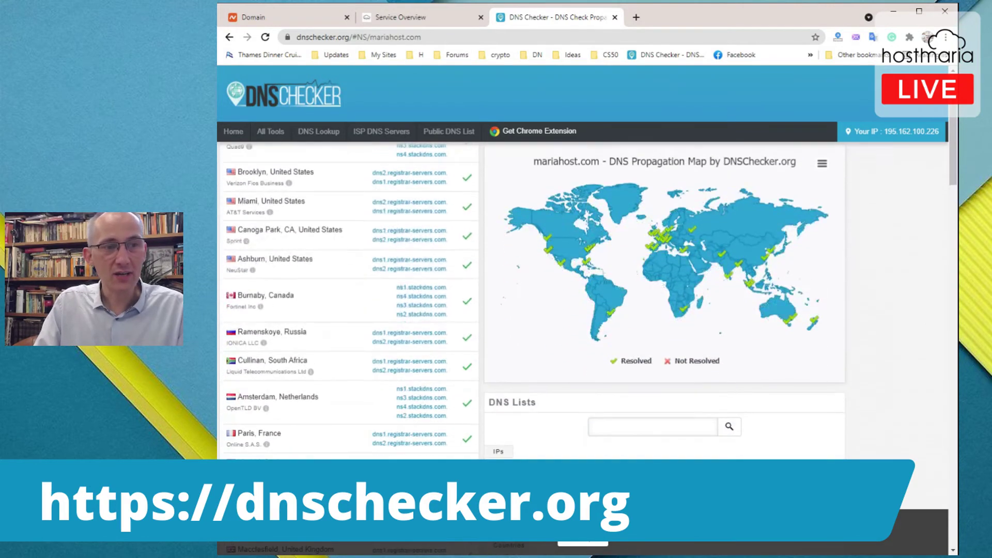
scroll(423, 252, "down", 5)
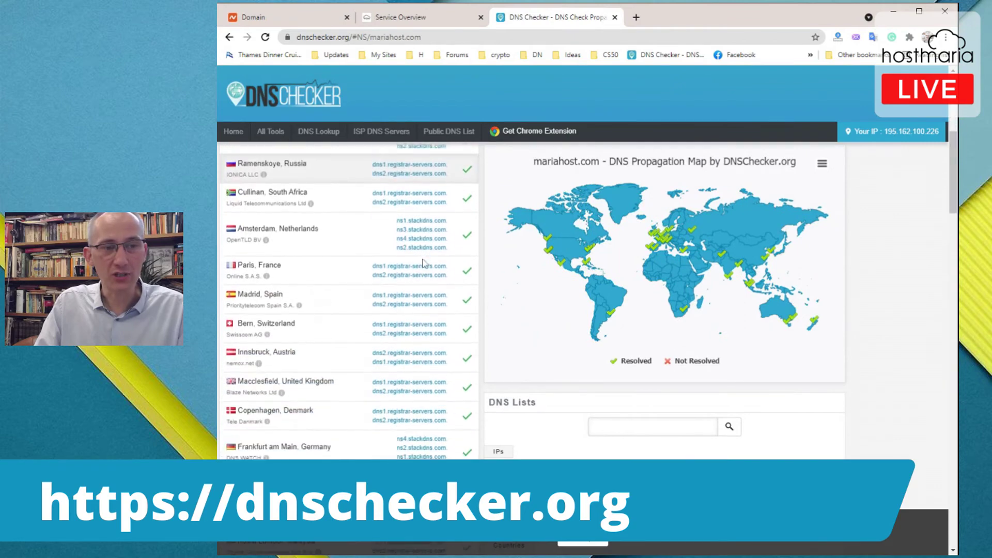
scroll(414, 388, "down", 8)
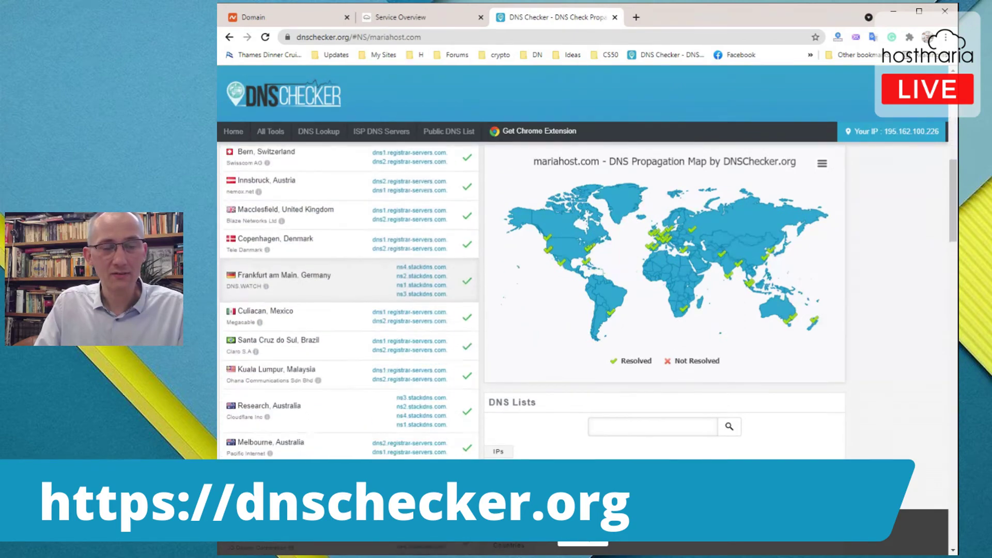
scroll(414, 388, "down", 3)
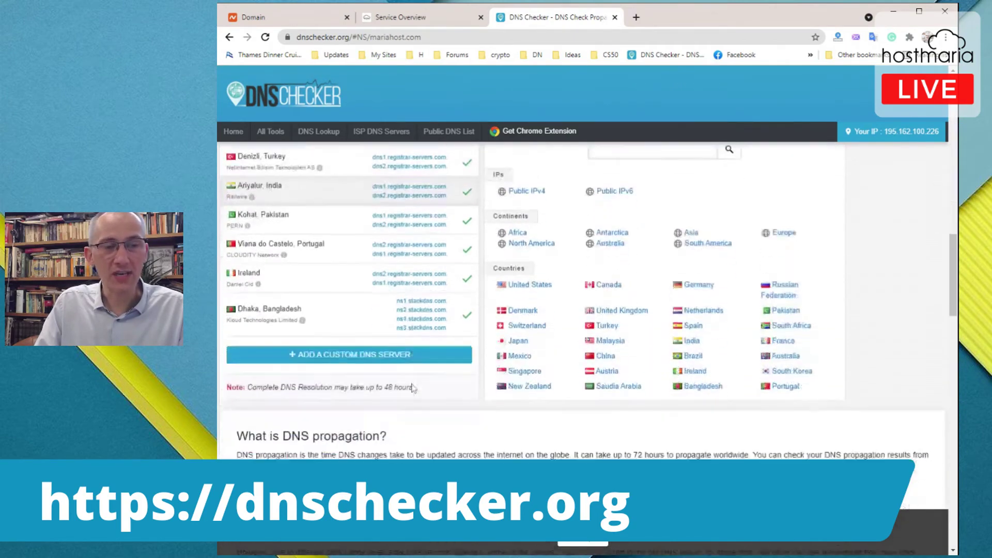
scroll(419, 361, "up", 15)
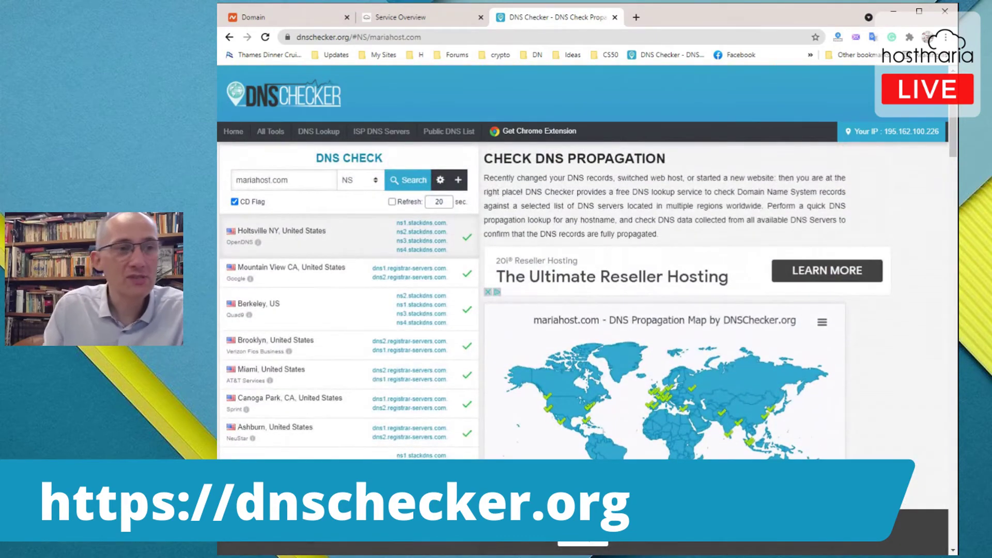
Re-run the NS lookup and review the additional locations now returning stackdns.com.
left_click(422, 178)
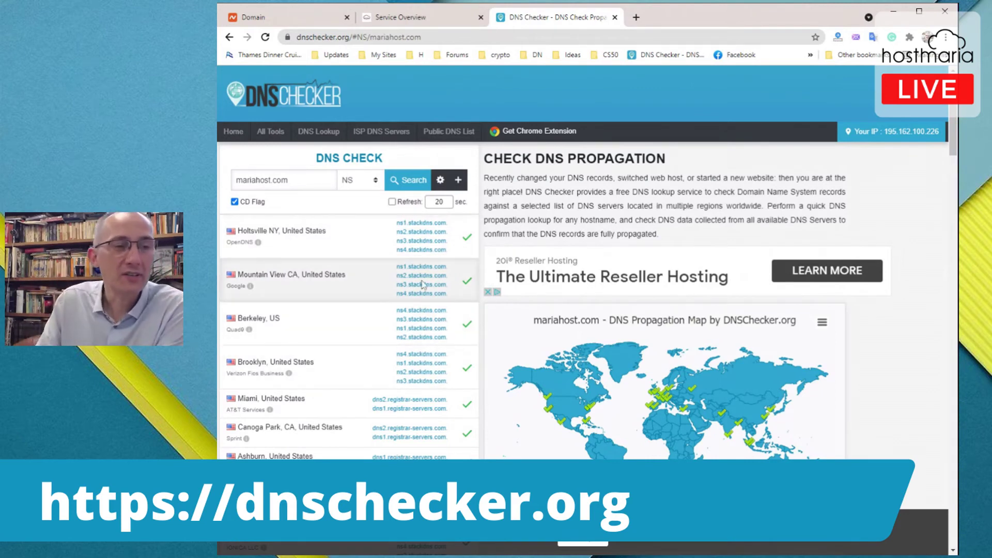
scroll(423, 285, "down", 10)
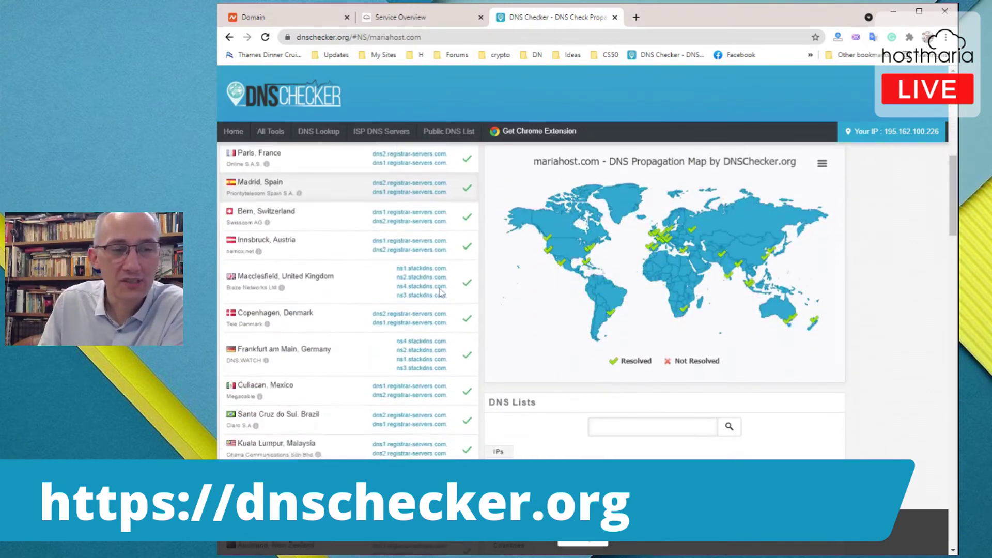
scroll(441, 292, "down", 15)
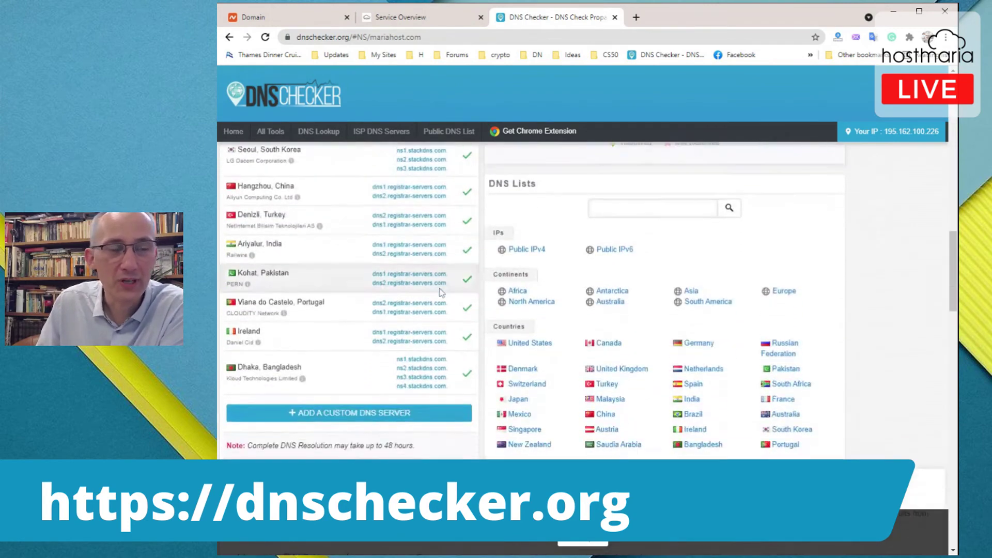
scroll(441, 293, "up", 20)
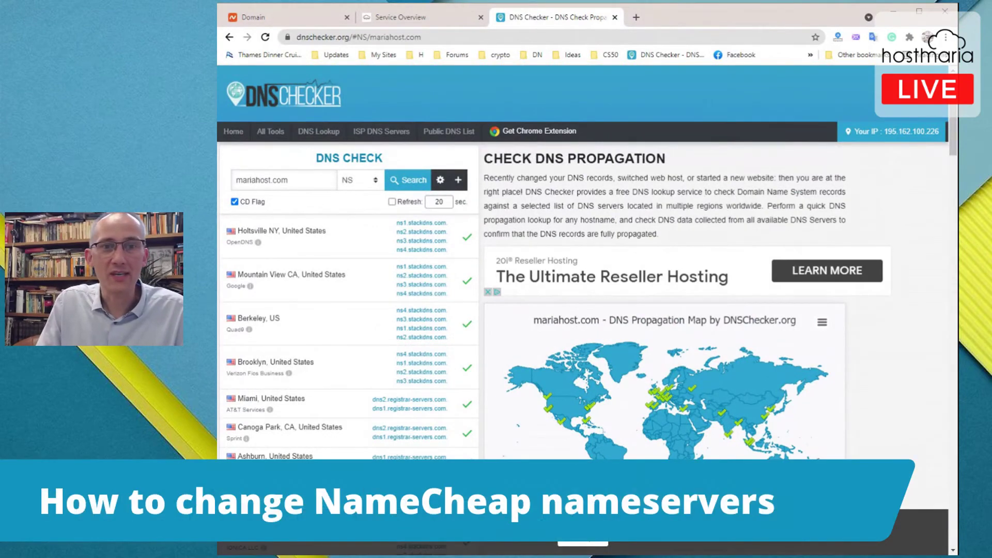
Confirm the ns1–ns4.stackdns.com Custom DNS in Namecheap, then refresh the DNS Checker NS results.
left_click(310, 17)
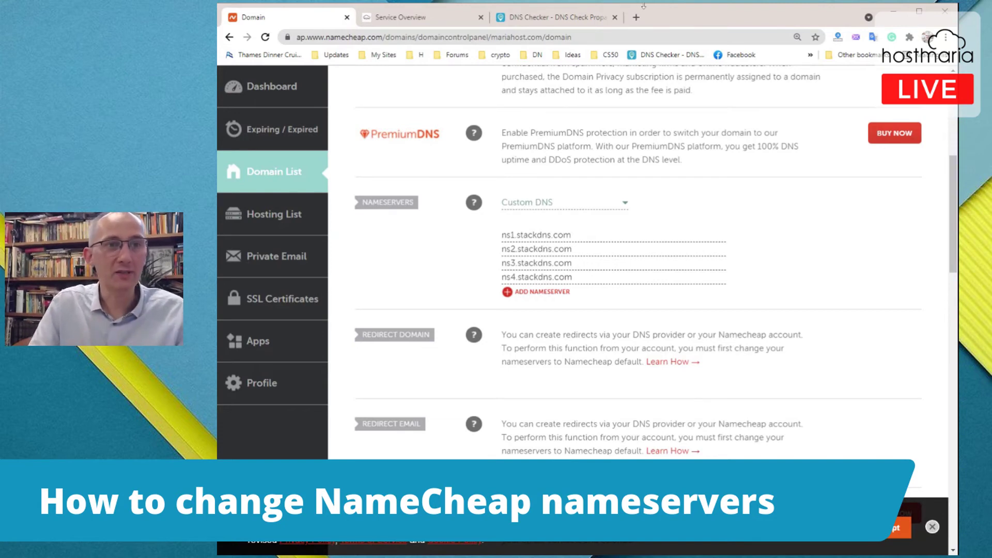
left_click(545, 18)
left_click(408, 180)
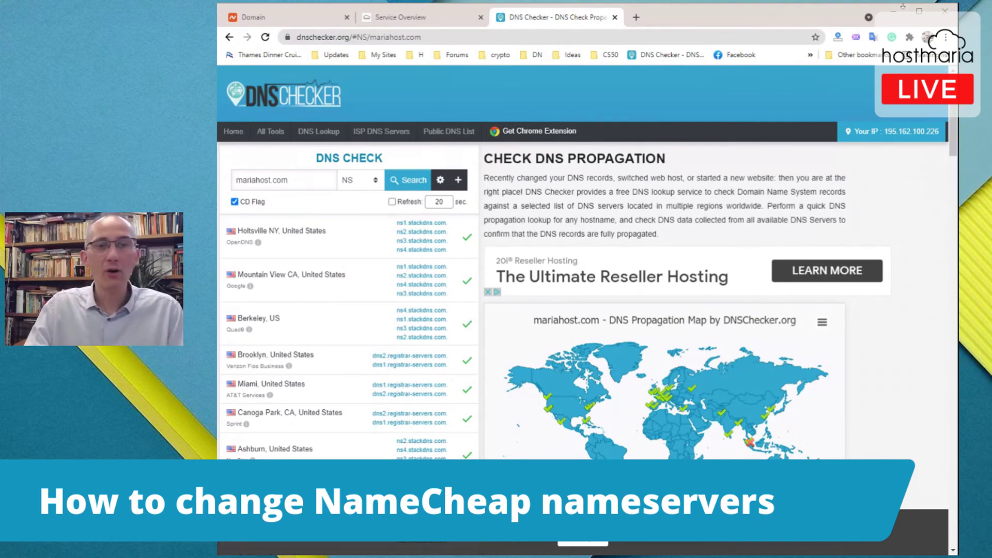
Rerun the mariahost.com NS propagation check, then return to the StackCP service overview.
left_click(418, 183)
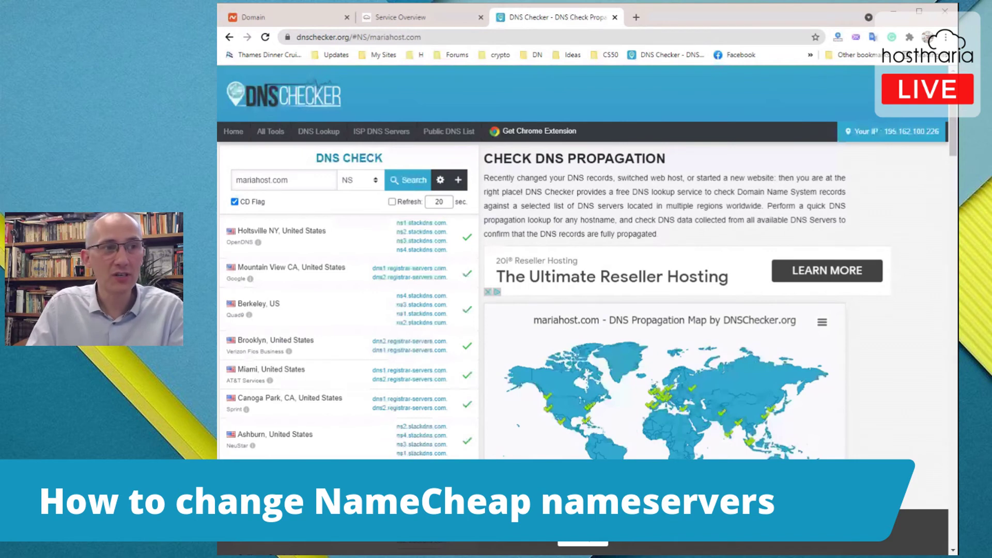
key("ctrl+shift+Tab")
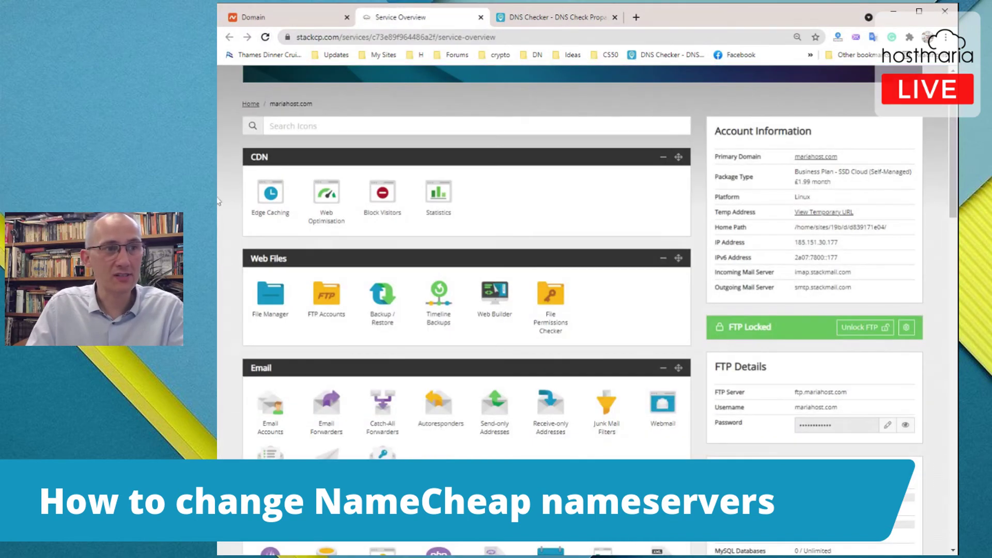
left_click(265, 36)
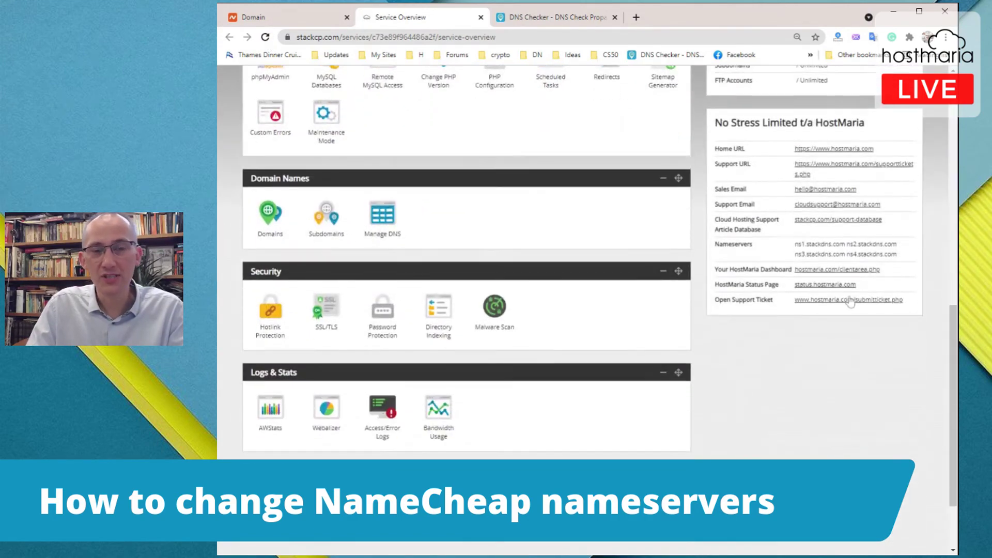
scroll(929, 265, "up", 5)
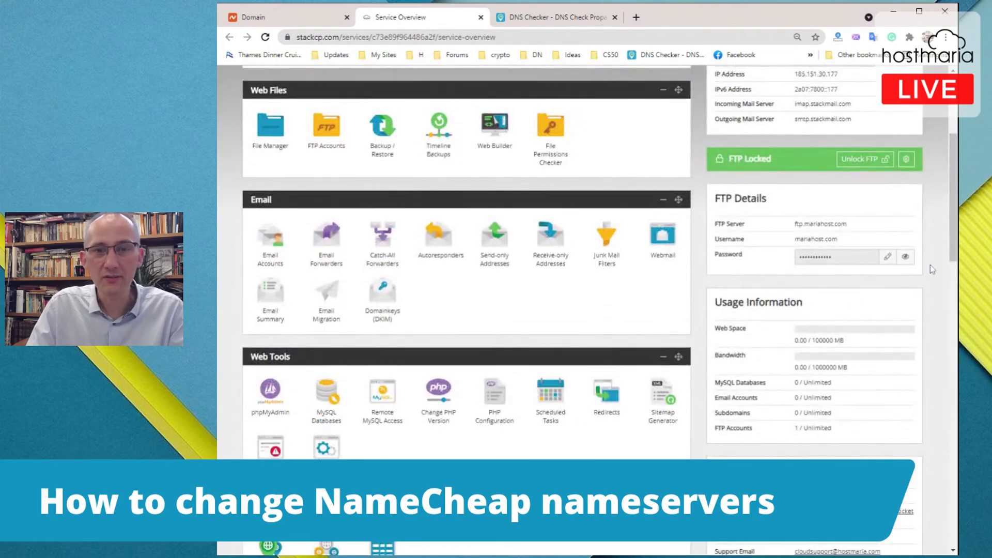
scroll(930, 264, "up", 5)
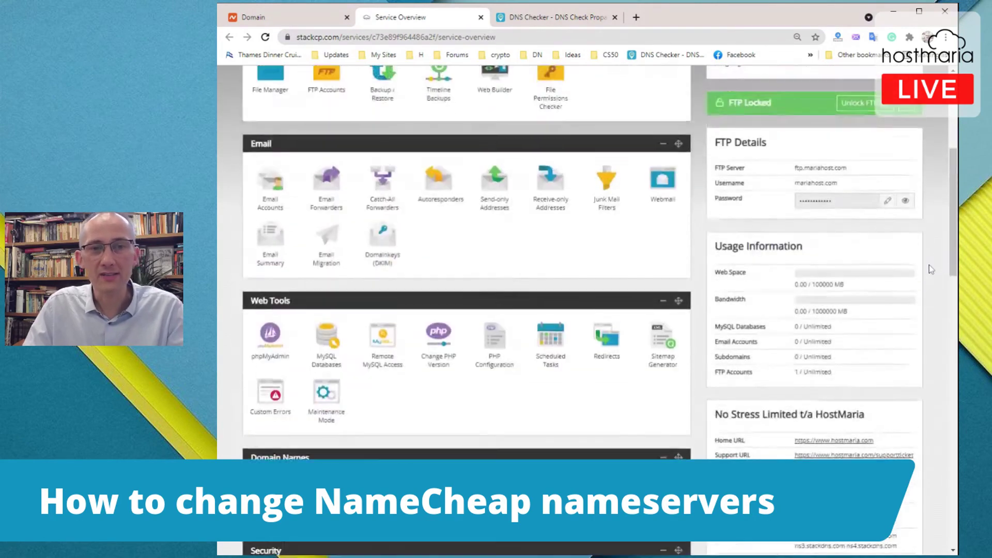
scroll(925, 258, "down", 8)
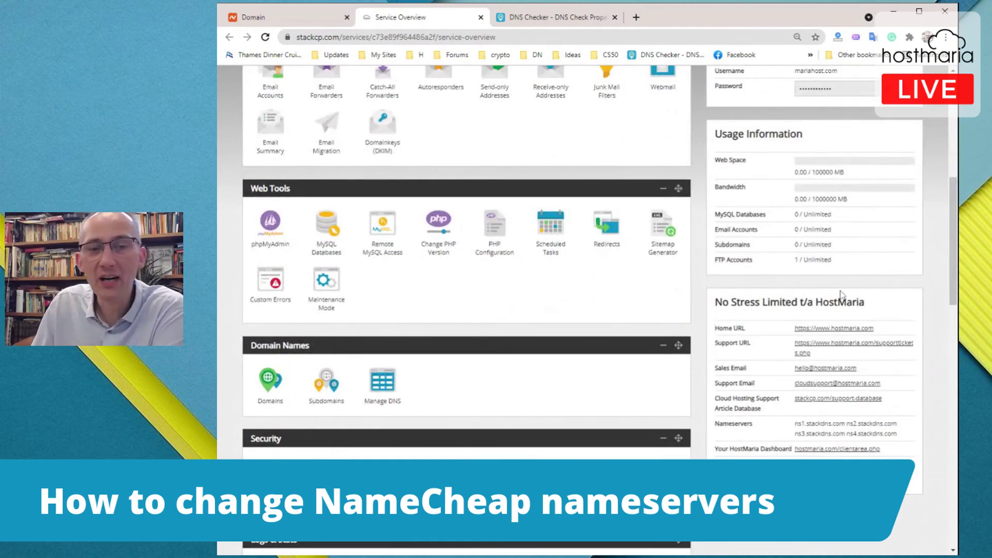
scroll(904, 278, "up", 5)
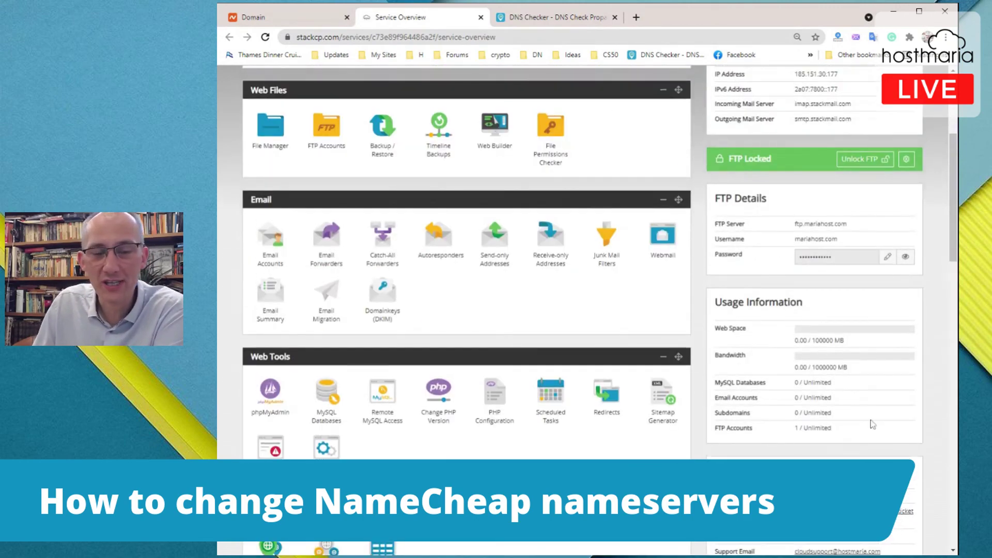
scroll(880, 410, "down", 4)
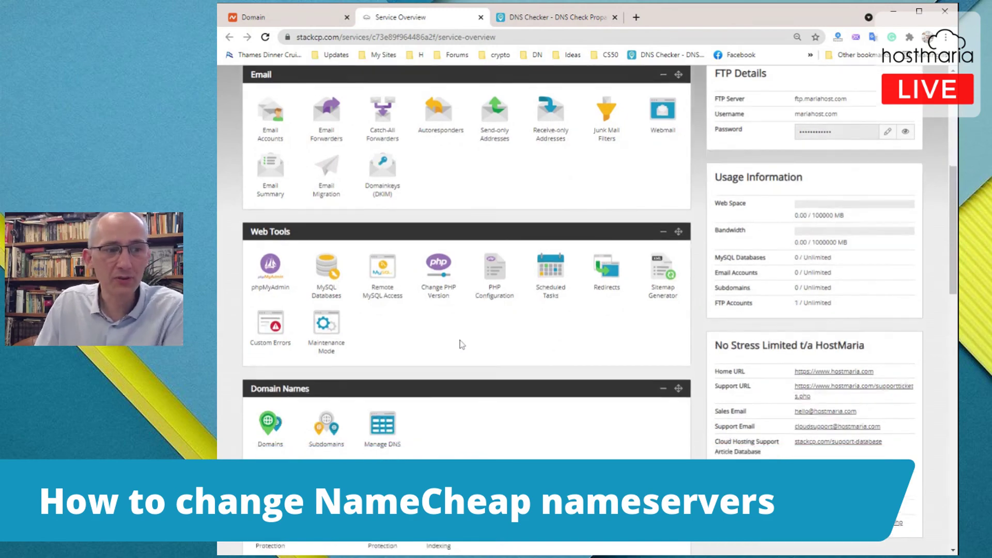
scroll(461, 344, "down", 5)
Check StackCP's SSL/TLS page, which warns mariahost.com isn't yet using its nameservers, then return to DNS Checker.
left_click(329, 307)
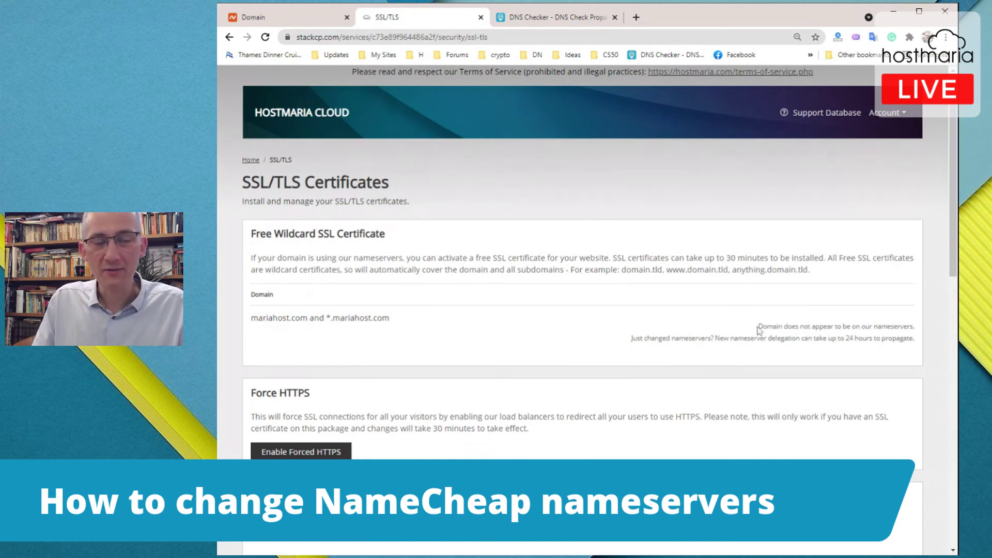
left_click_drag(758, 327, 913, 326)
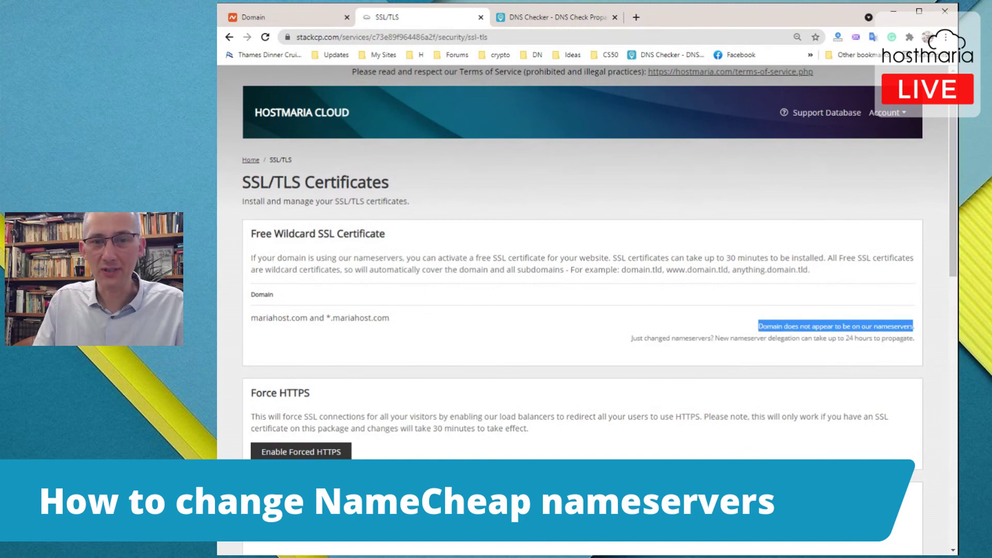
left_click(901, 317)
left_click(561, 19)
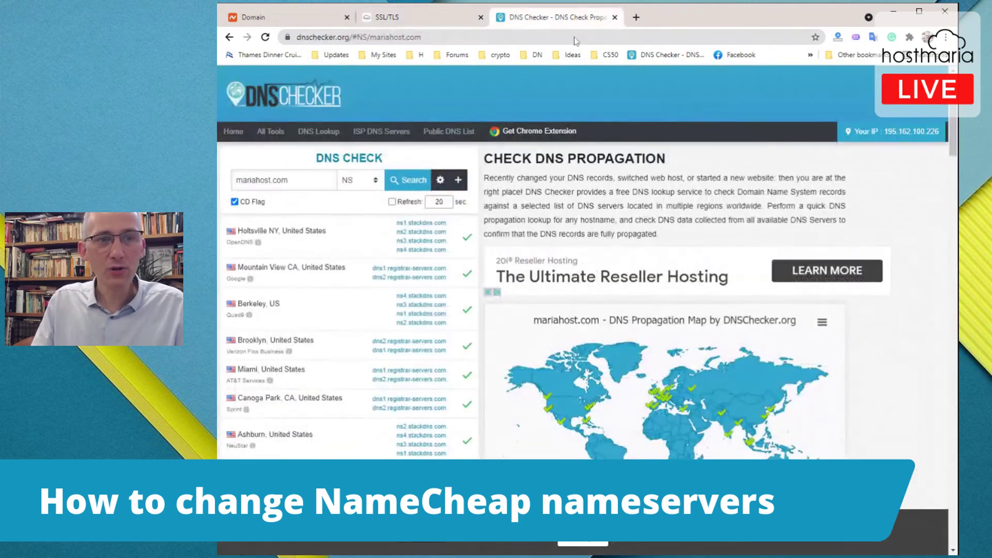
Rerun the NS propagation check, recheck StackCP's SSL status, and return to Namecheap's nameserver settings.
left_click(403, 183)
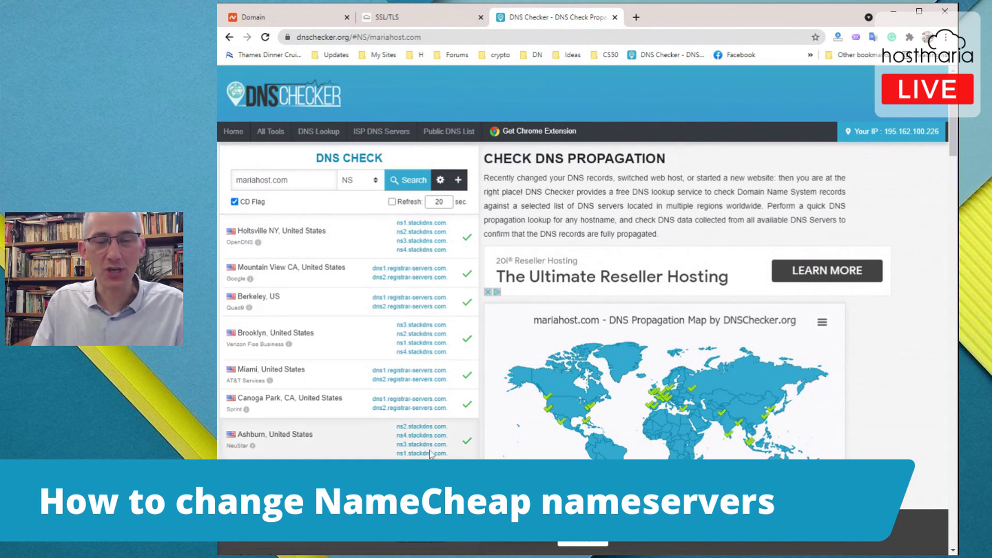
left_click(424, 19)
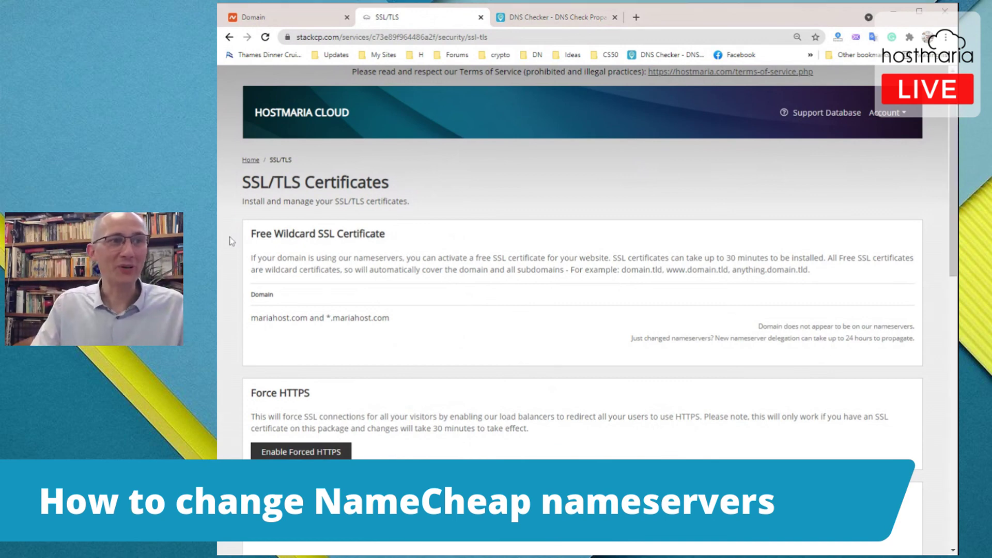
left_click(285, 20)
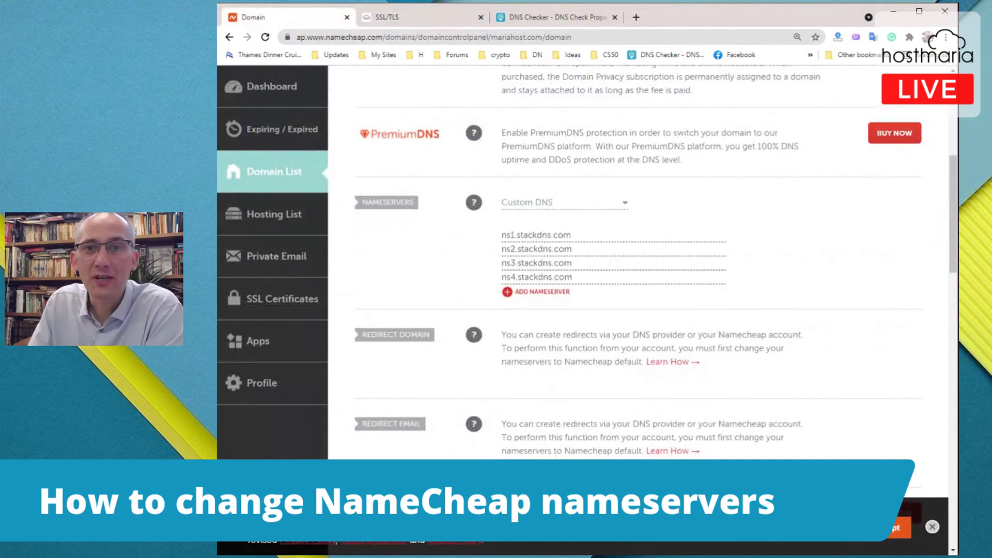